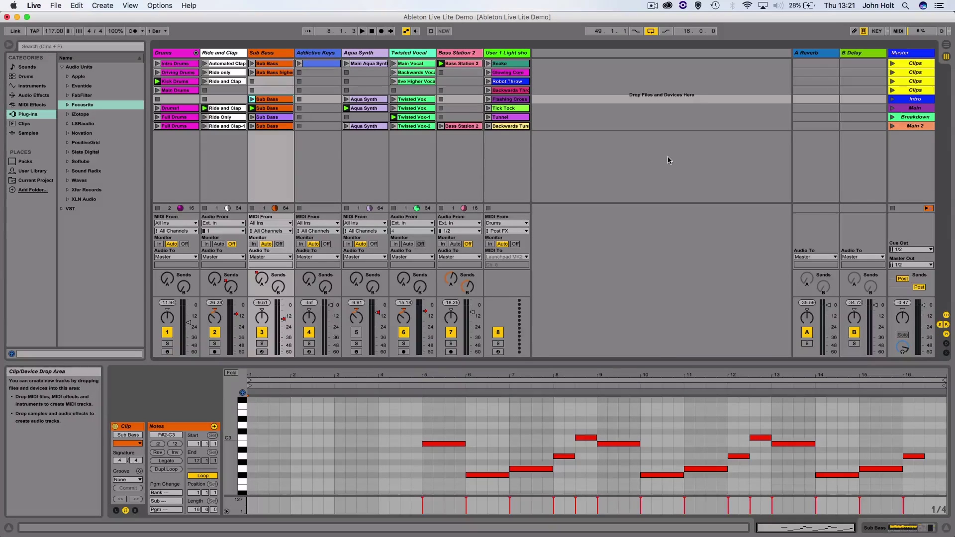
Move down to a later scene row so the Sub Bass clip's MIDI notes appear in the editor
{"action": "key", "text": "Down"}
{"action": "key", "text": "Down"}
{"action": "key", "text": "Down"}
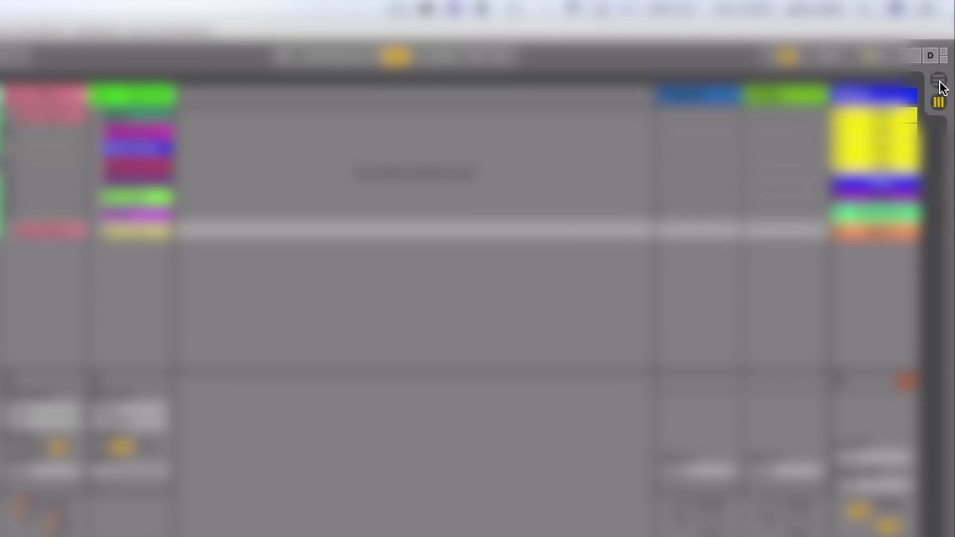
Show the Arrangement View and reactivate its greyed clips with Back to Arrangement
{"action": "left_click", "coordinate": [940, 83]}
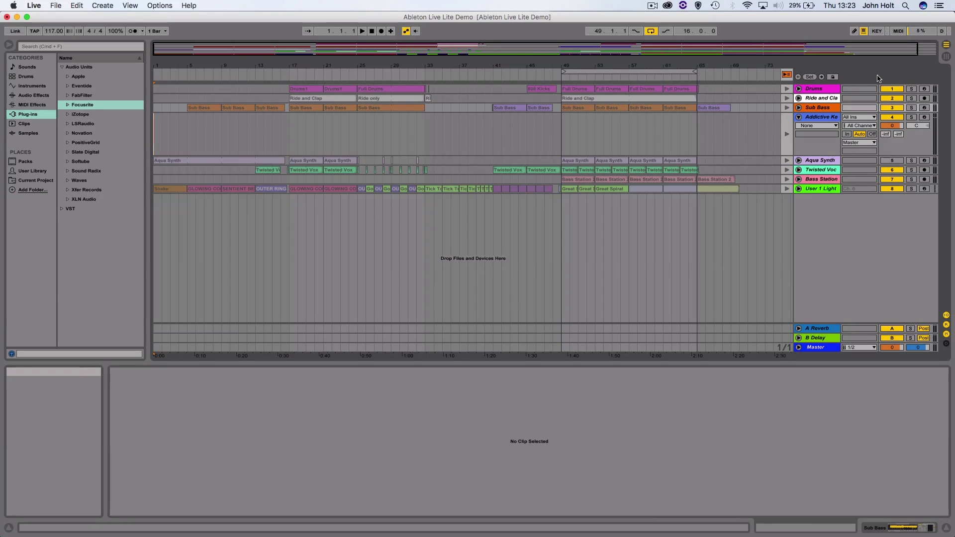
{"action": "left_click", "coordinate": [788, 75]}
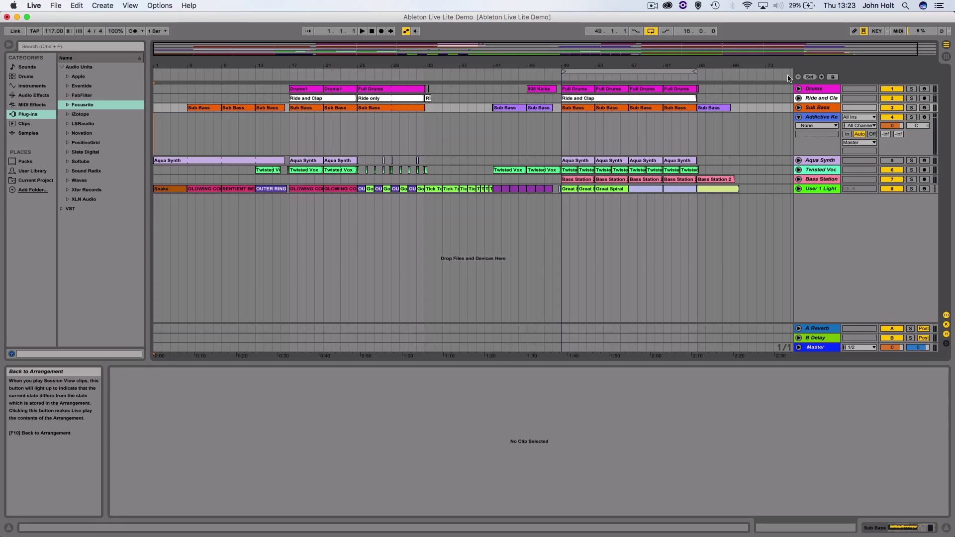
Export the Master output as a 44100 Hz, 16-bit AIFF audio file
{"action": "left_click", "coordinate": [54, 8]}
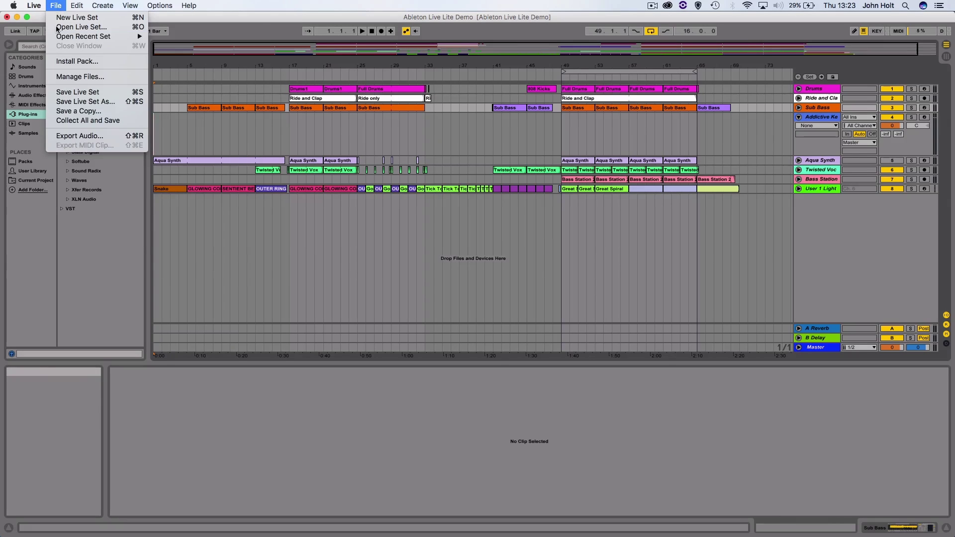
{"action": "left_click", "coordinate": [78, 137]}
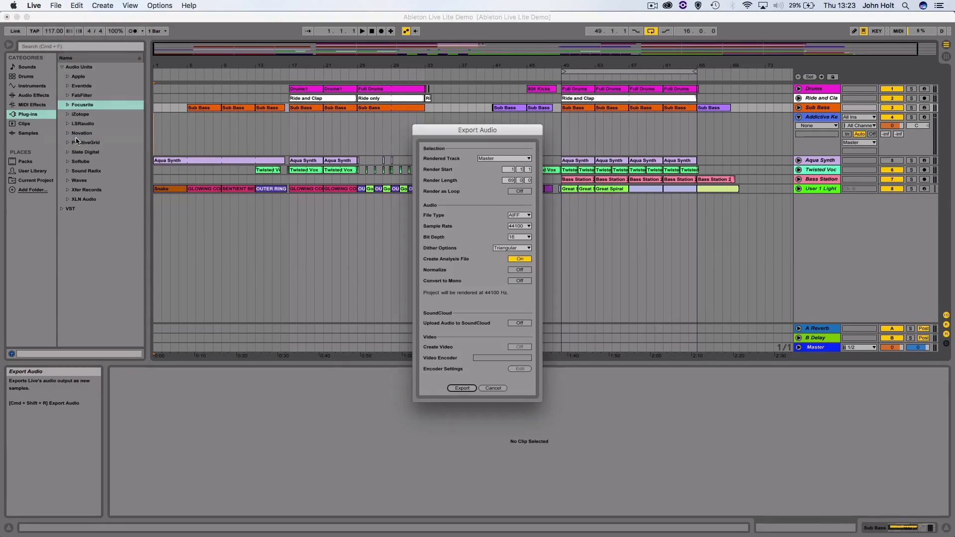
{"action": "left_click", "coordinate": [462, 389]}
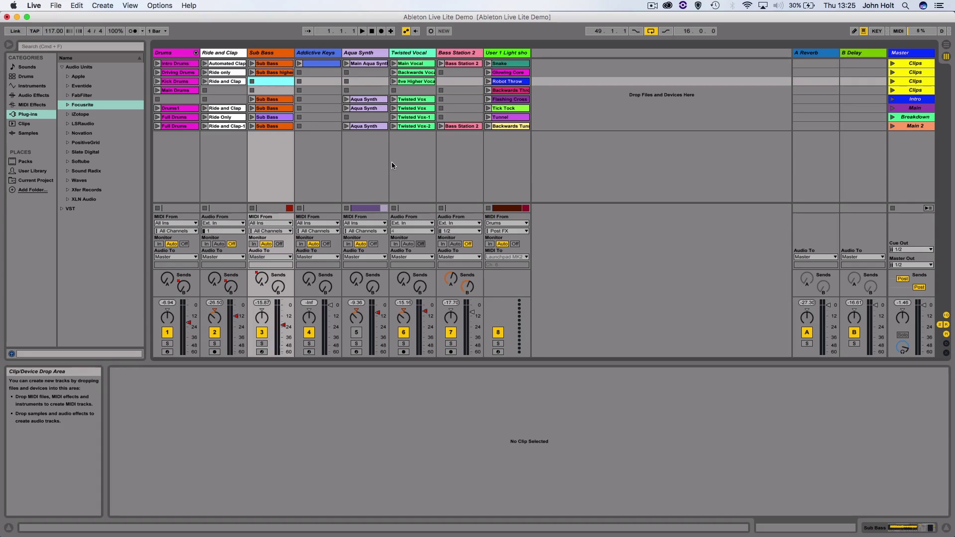
View the Sub Bass, Addictive Keys, Ride and Clap, Bass Station 2 and Aqua Synth devices, and list Focusrite plug-ins
{"action": "left_click", "coordinate": [273, 101]}
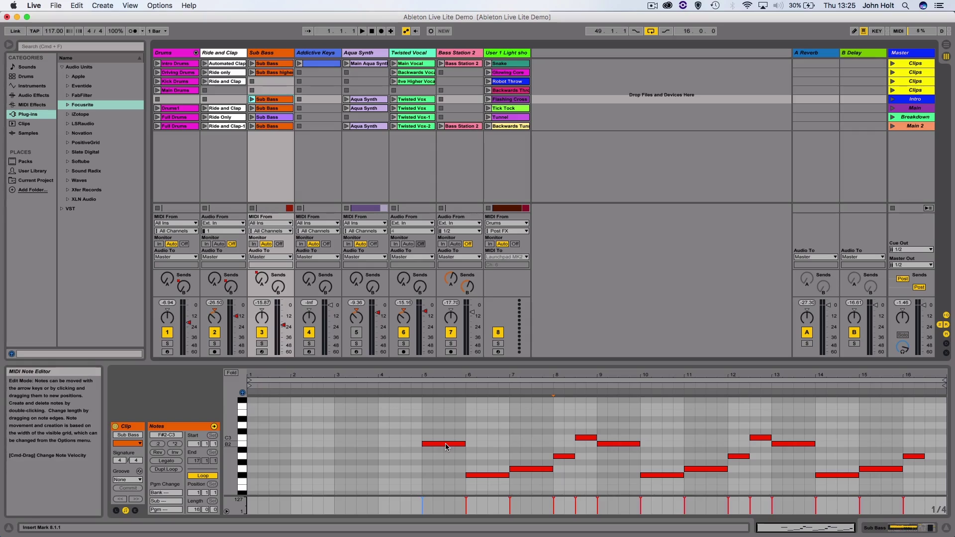
{"action": "left_click", "coordinate": [281, 58]}
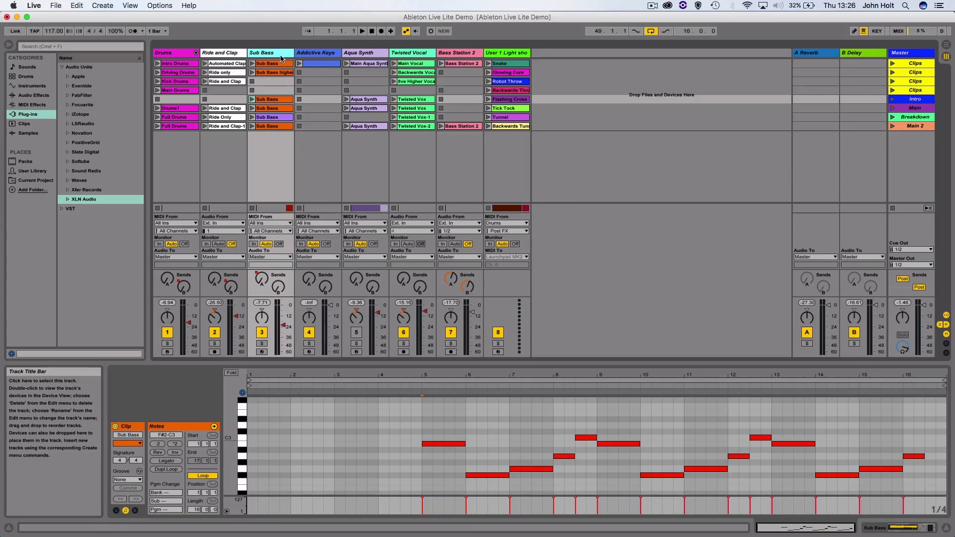
{"action": "left_click", "coordinate": [321, 55]}
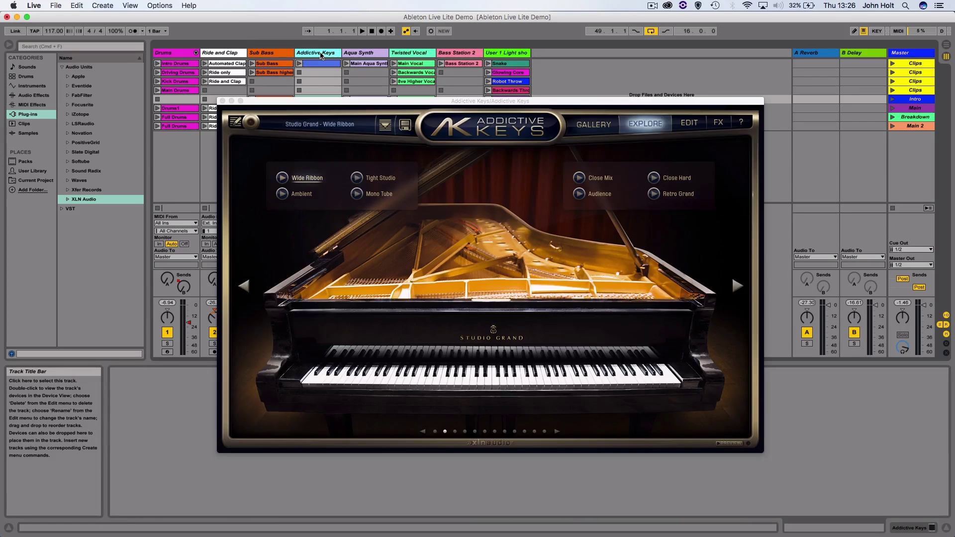
{"action": "left_click", "coordinate": [216, 53]}
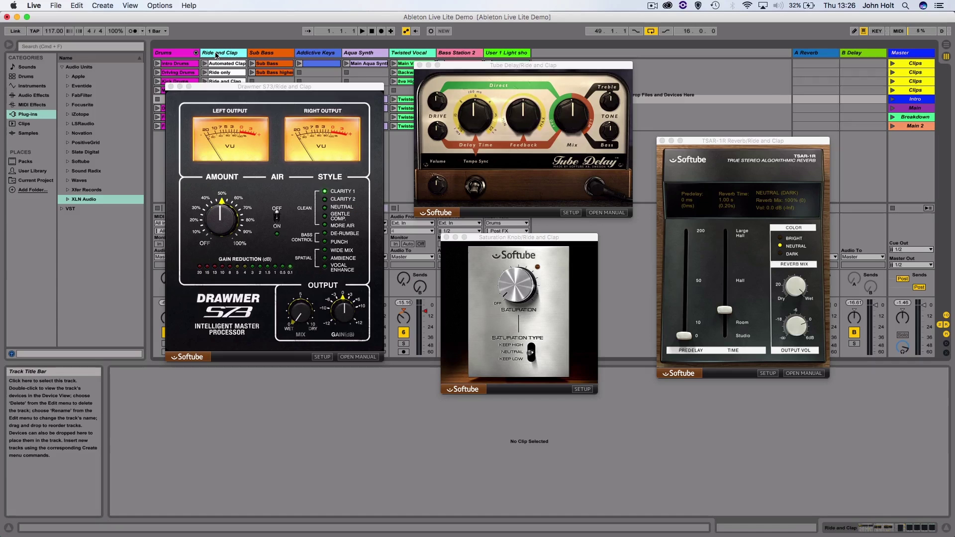
{"action": "left_click", "coordinate": [462, 54]}
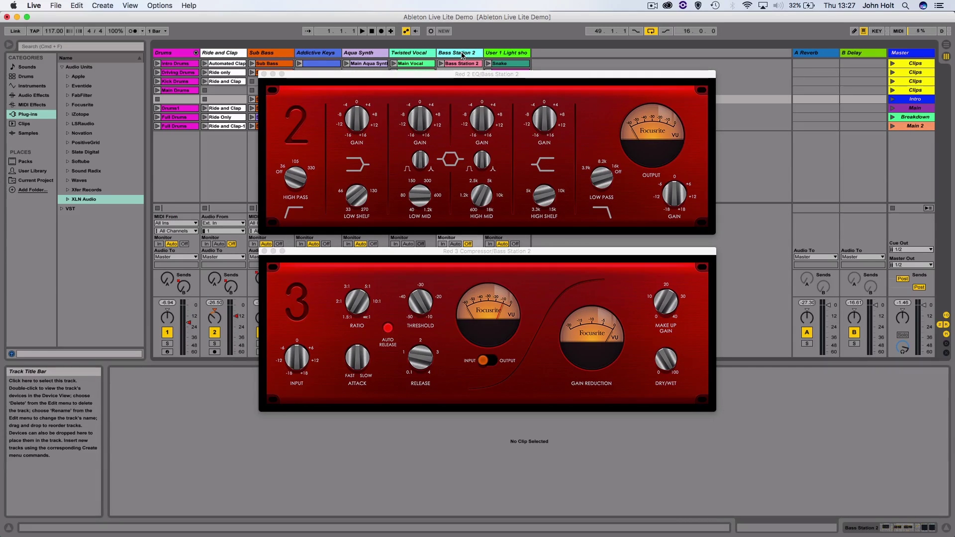
{"action": "left_click", "coordinate": [370, 55]}
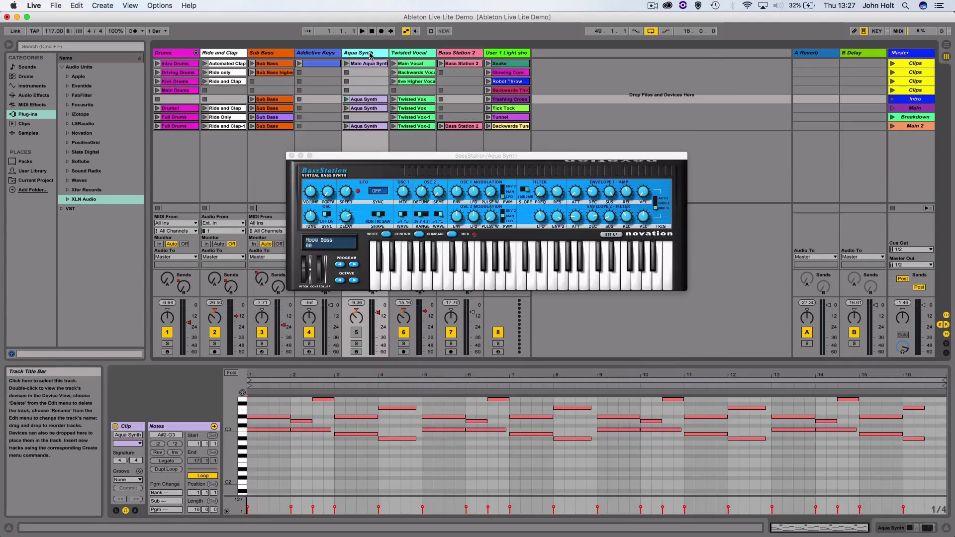
{"action": "left_click", "coordinate": [68, 105]}
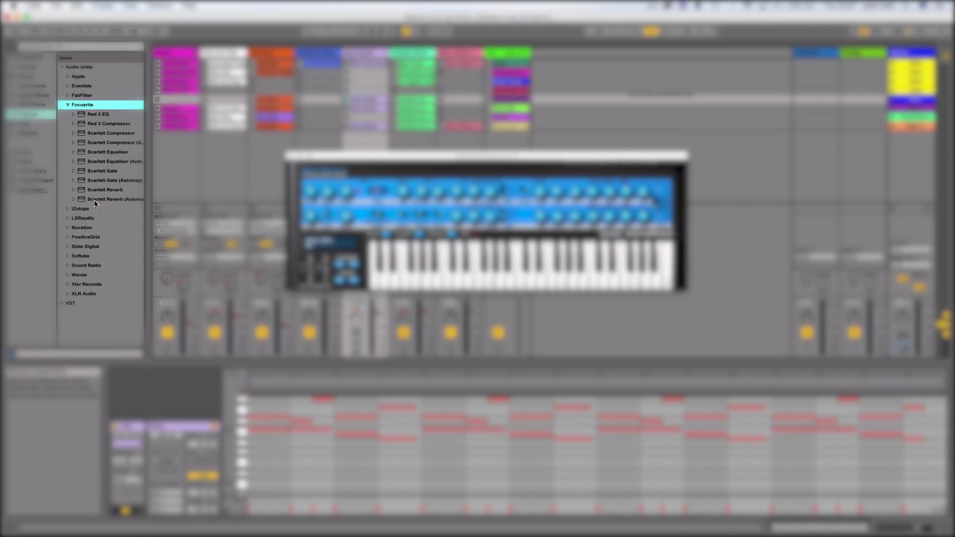
Expand the Softube, XLN Audio and Novation plug-in folders in the browser
{"action": "left_click", "coordinate": [69, 256]}
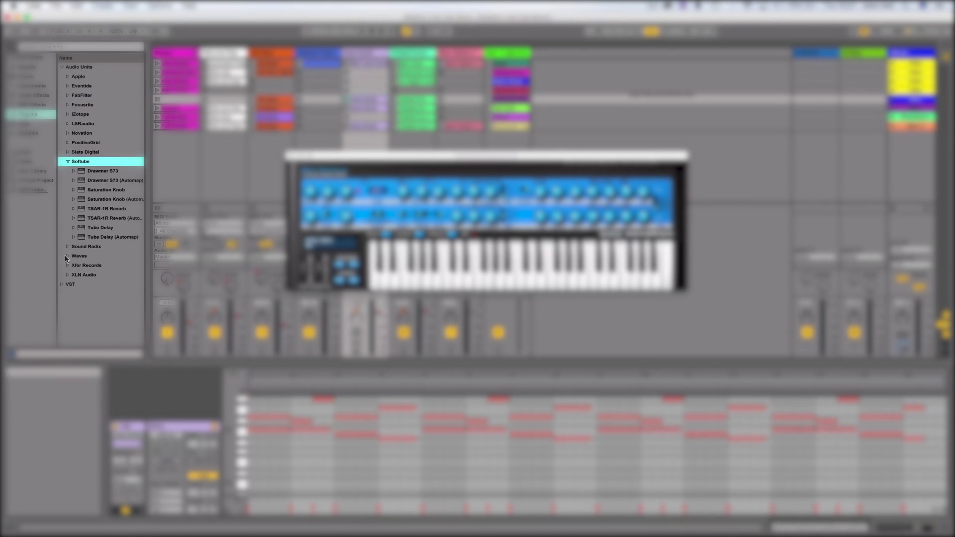
{"action": "left_click", "coordinate": [68, 274]}
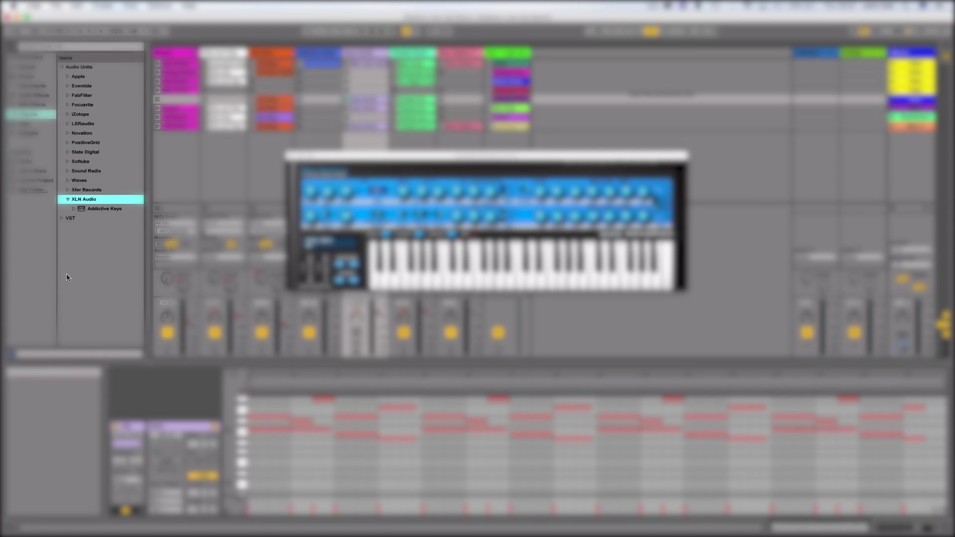
{"action": "left_click", "coordinate": [68, 134]}
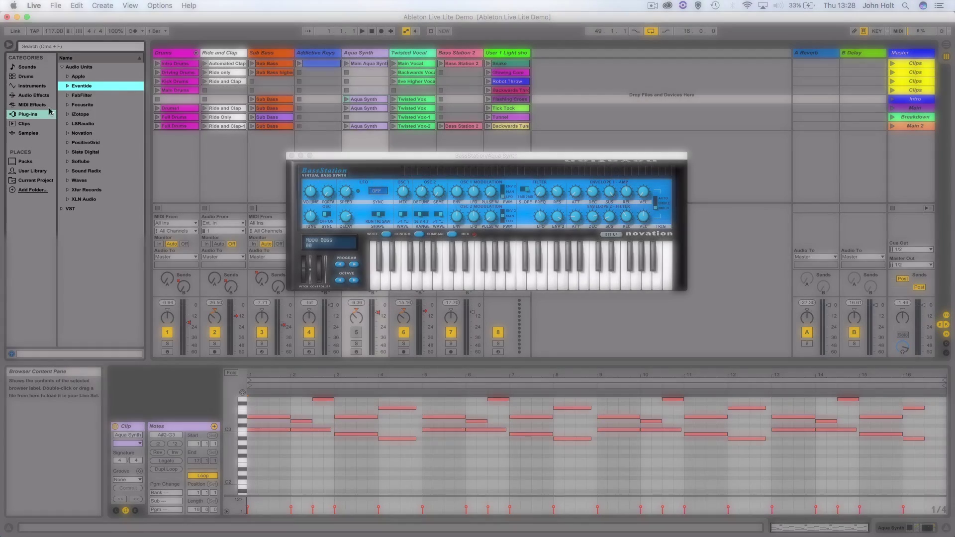
Browse Audio Effects, MIDI Effects and Sounds, then select the Synth Keys category
{"action": "left_click", "coordinate": [33, 95]}
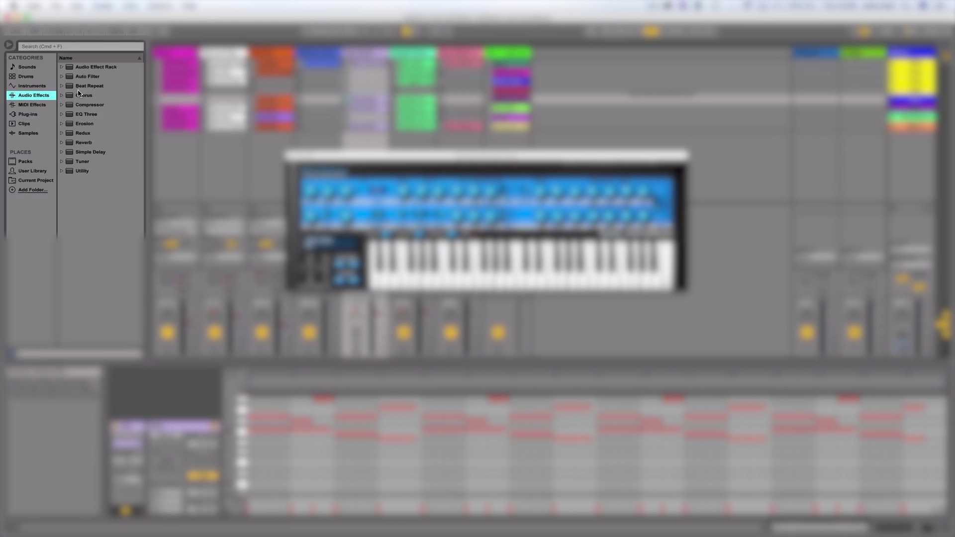
{"action": "left_click", "coordinate": [41, 105]}
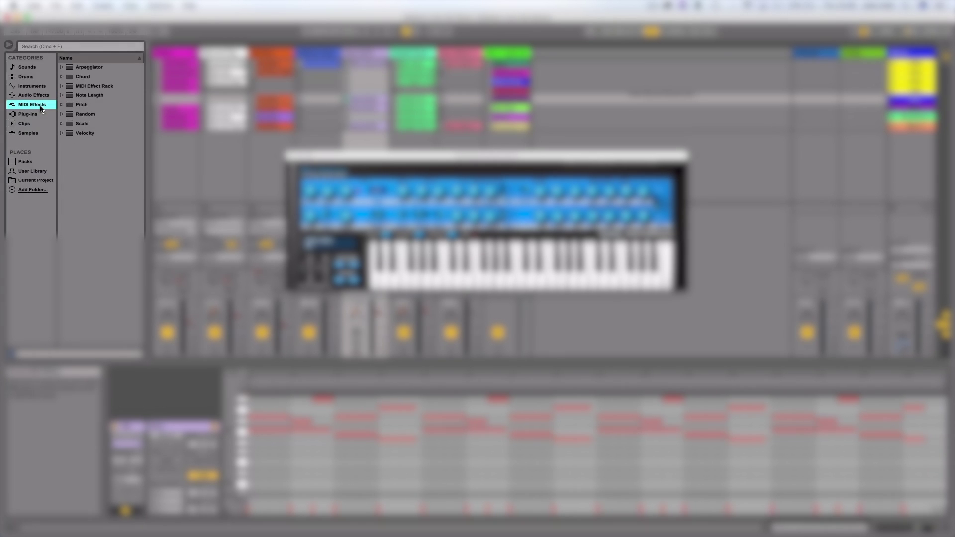
{"action": "left_click", "coordinate": [31, 68]}
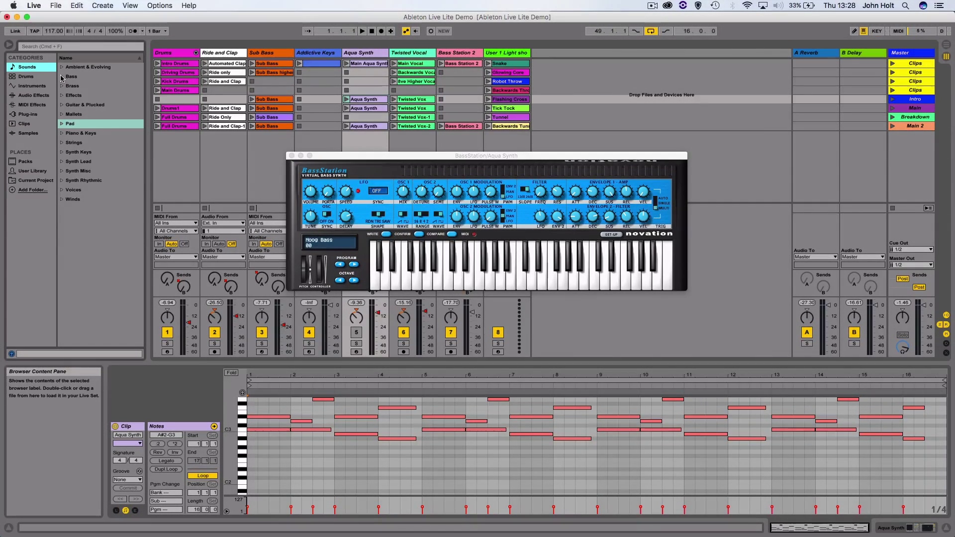
{"action": "left_click", "coordinate": [79, 151]}
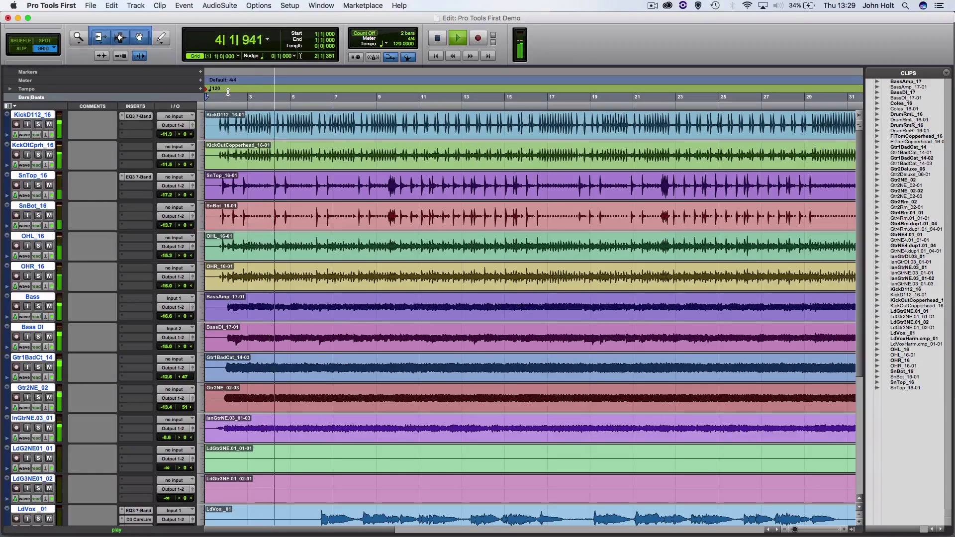
Stop playback with the playhead at bar 8 and review the track types offered by Track > New
{"action": "key", "text": "space"}
{"action": "left_click", "coordinate": [357, 96]}
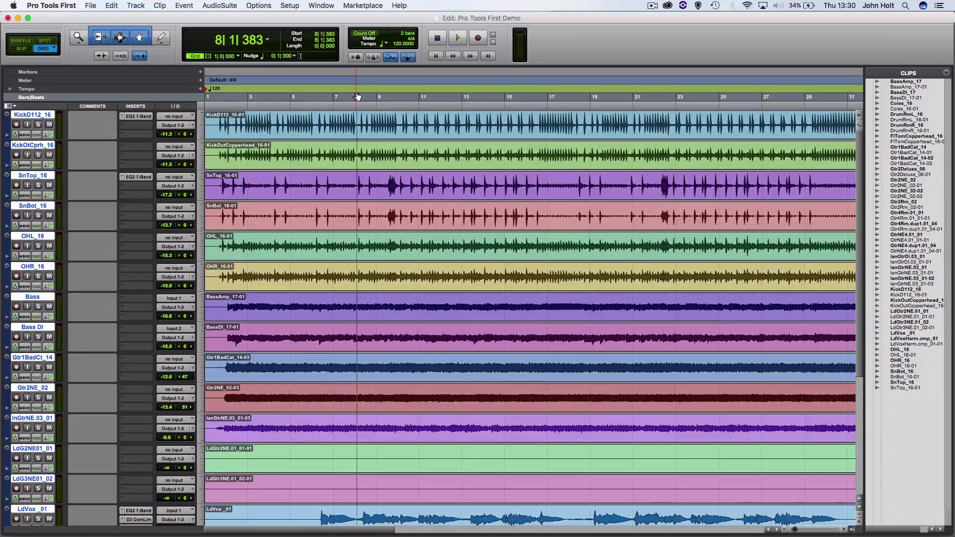
{"action": "left_click", "coordinate": [136, 5]}
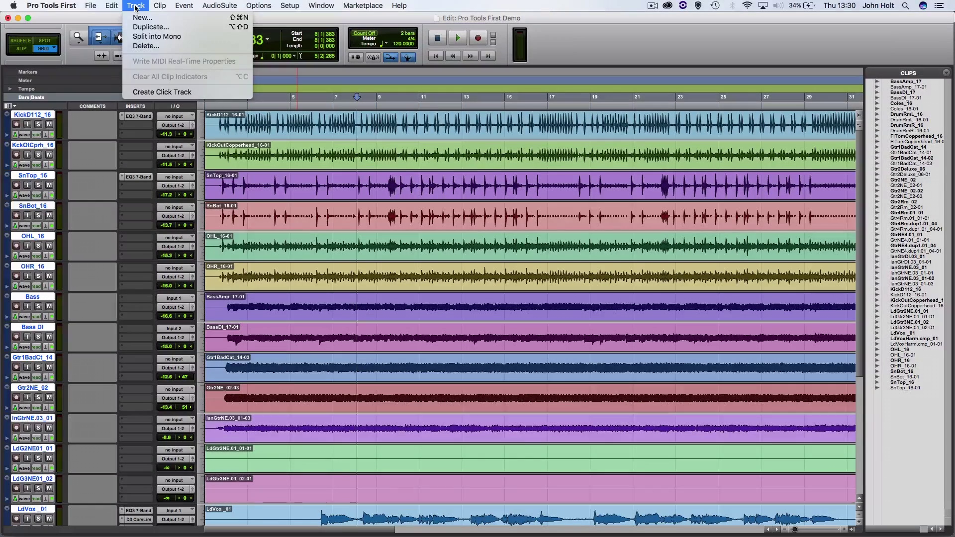
{"action": "left_click", "coordinate": [143, 18]}
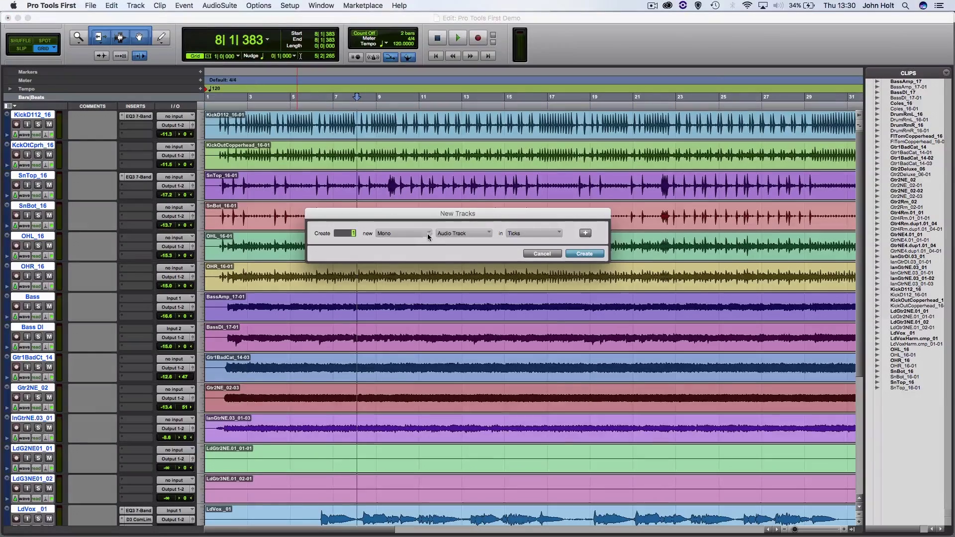
{"action": "left_click", "coordinate": [446, 233]}
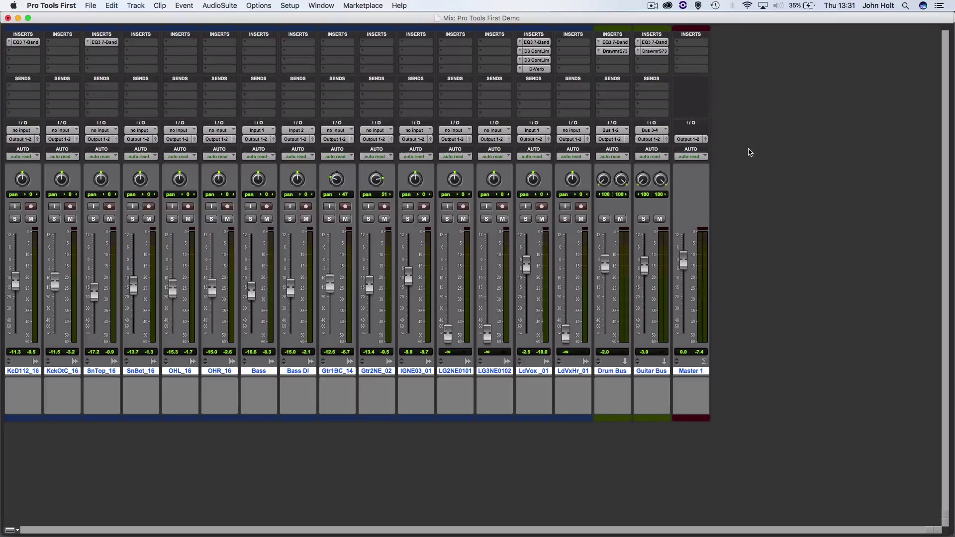
{"action": "left_click", "coordinate": [106, 42]}
{"action": "left_click", "coordinate": [539, 52]}
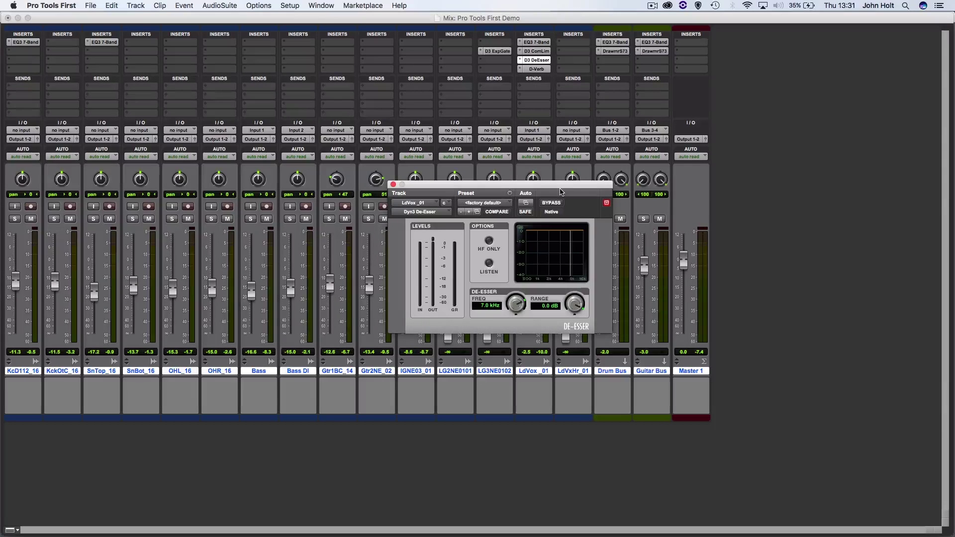
{"action": "left_click", "coordinate": [393, 184]}
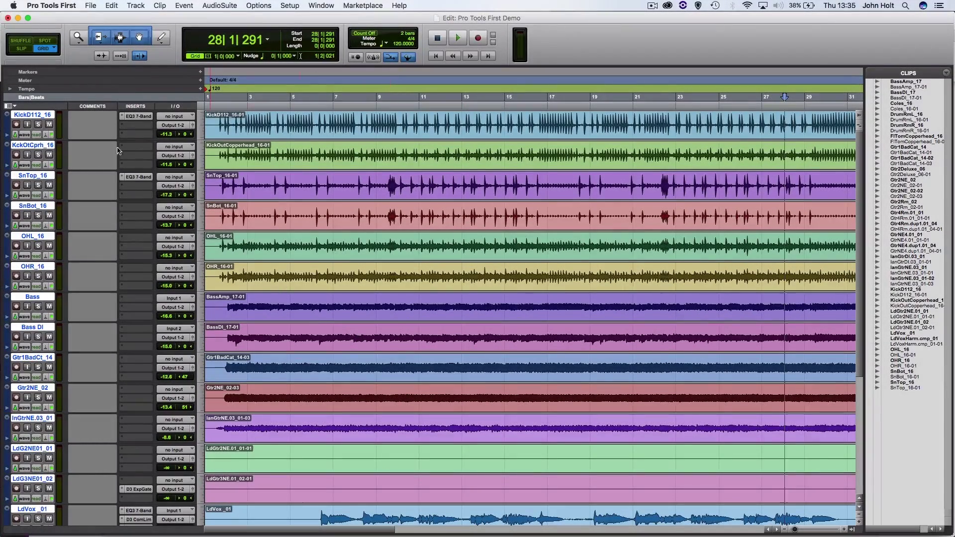
Bounce the mix as a 44.1 kHz, 32-bit float WAV named Pro Tools First Demo
{"action": "left_click", "coordinate": [90, 5]}
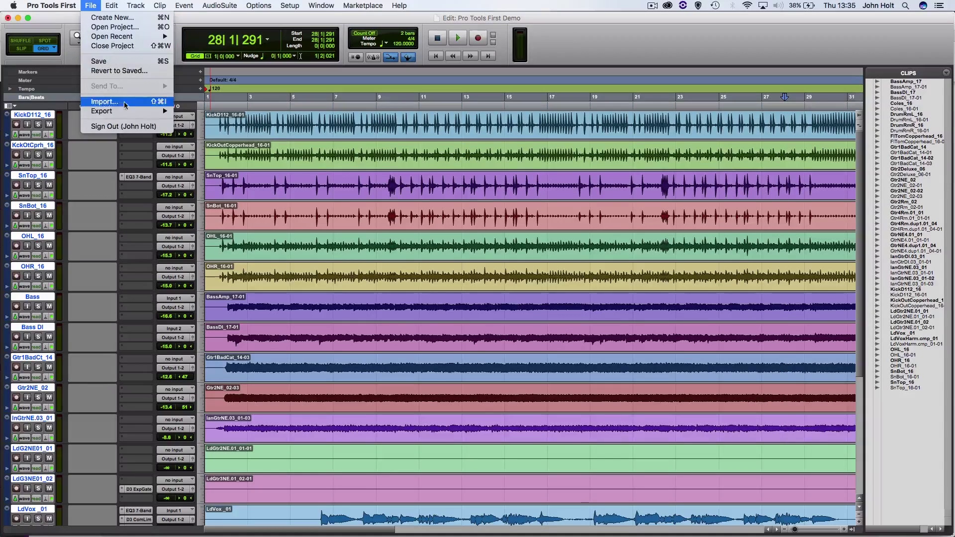
{"action": "mouse_move", "coordinate": [125, 113]}
{"action": "left_click", "coordinate": [198, 111]}
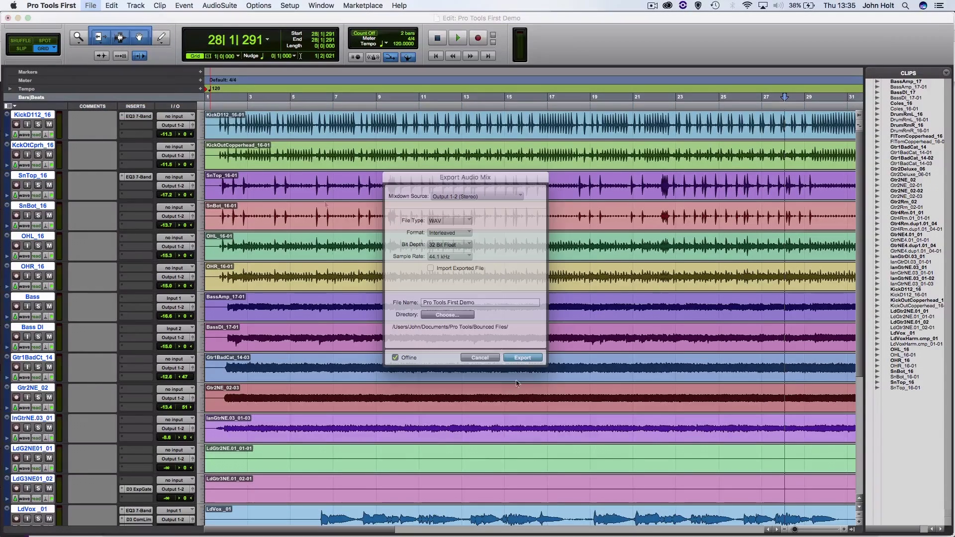
{"action": "left_click", "coordinate": [523, 358]}
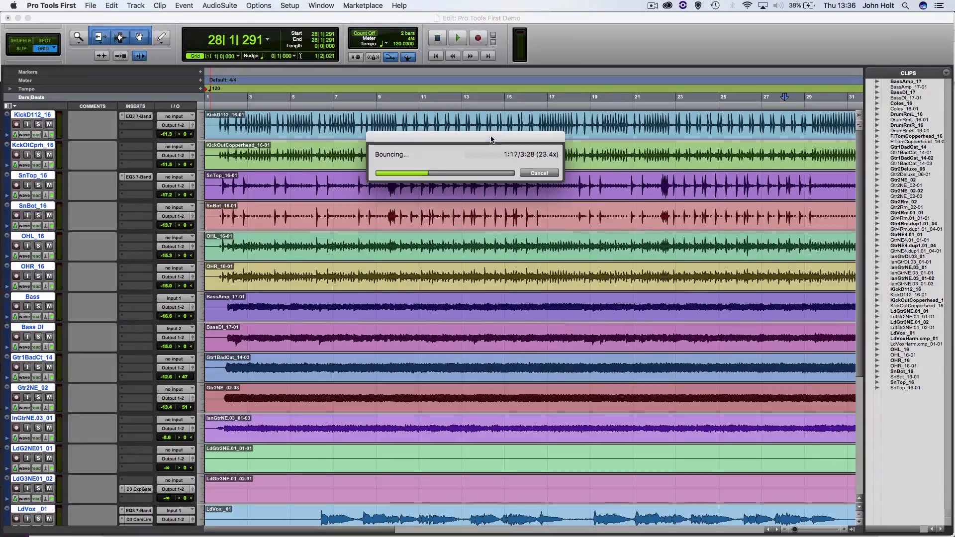